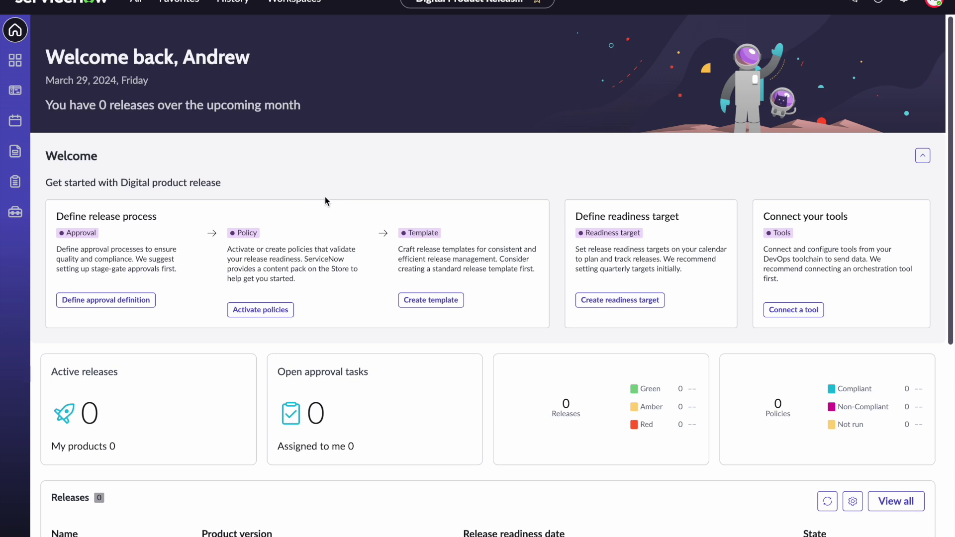
- From the Welcome card, go to the Tools list and start a new tool connection
left_click(928, 5)
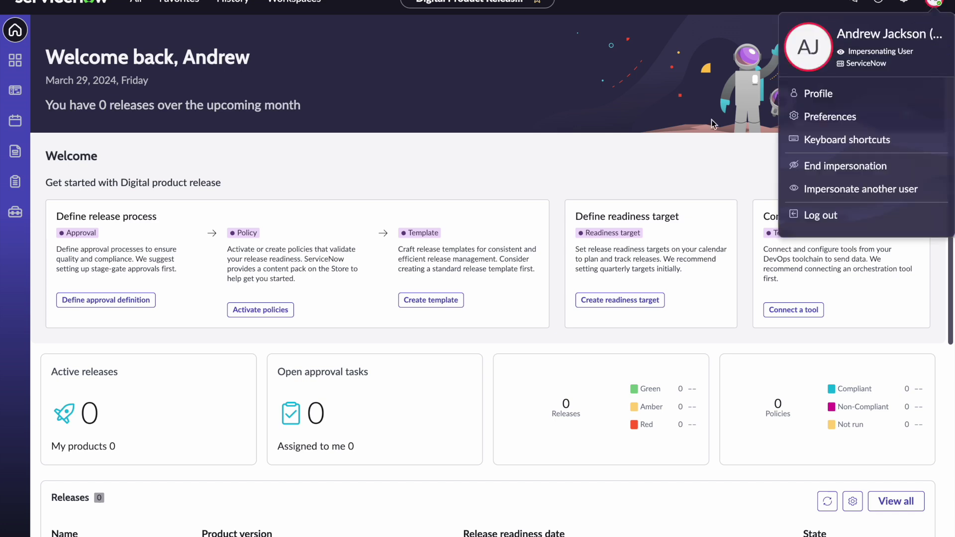
left_click(675, 166)
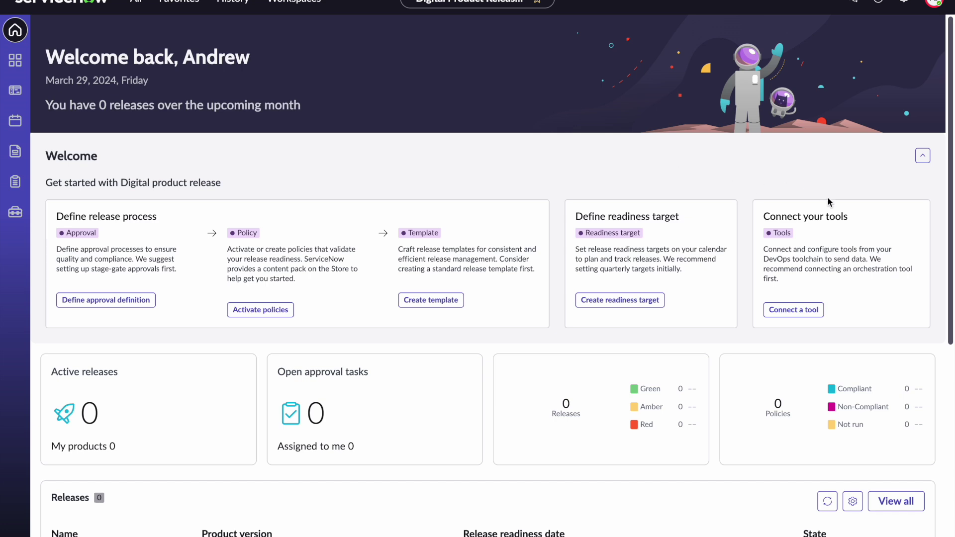
left_click(803, 310)
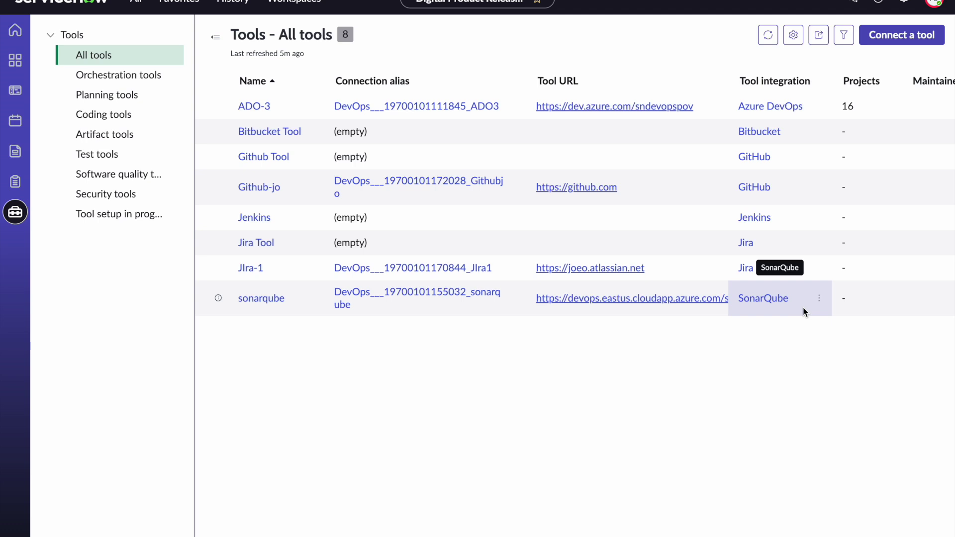
left_click(915, 41)
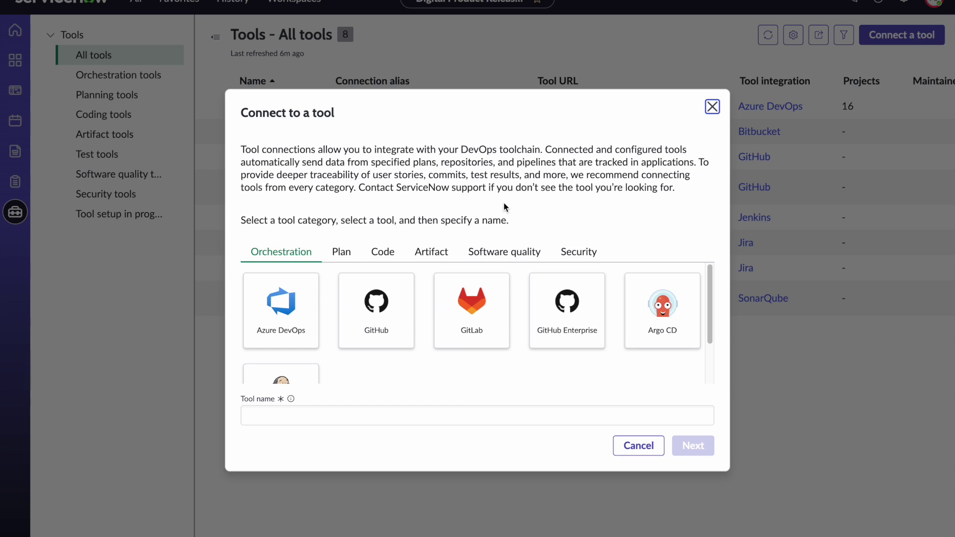
- Choose Azure DevOps as the Plan tool and pick Connect an organization
left_click(348, 255)
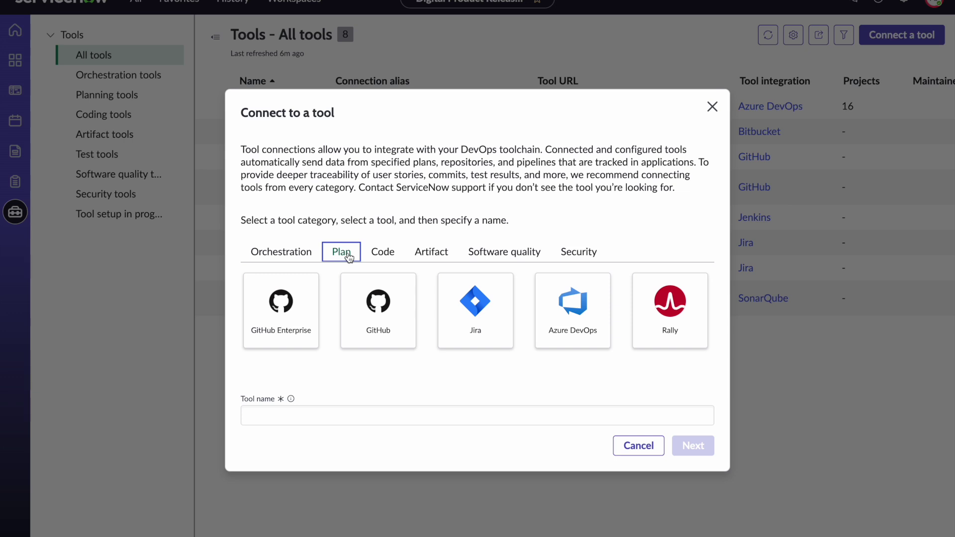
left_click(576, 309)
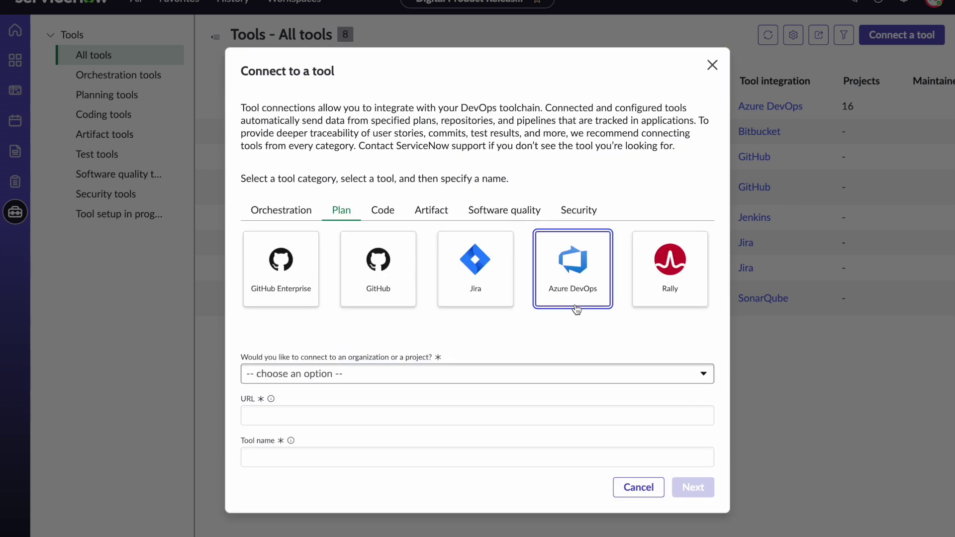
left_click(705, 374)
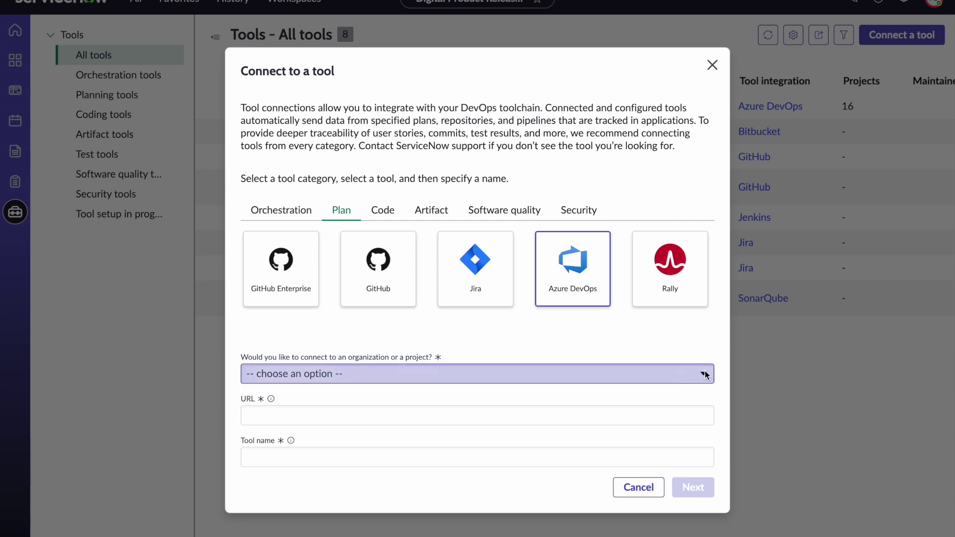
left_click(706, 375)
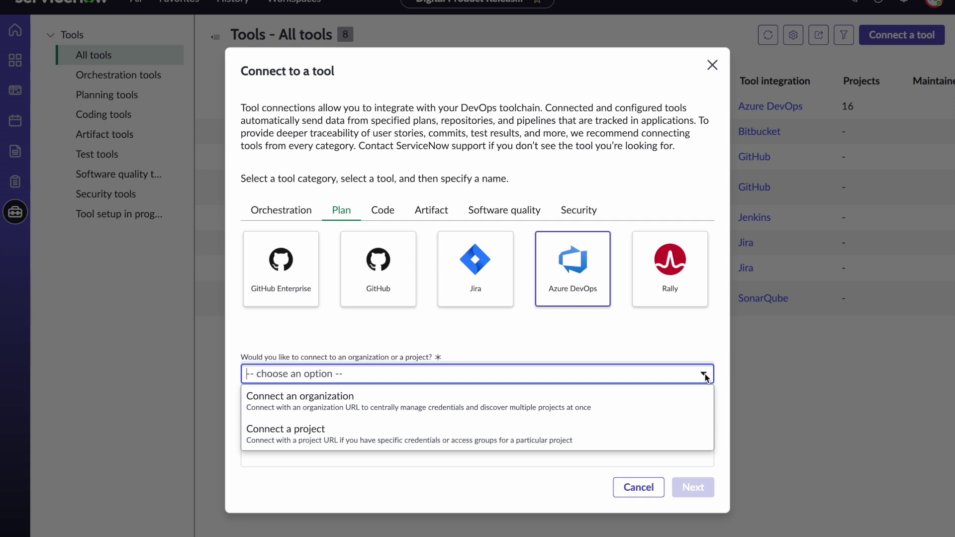
left_click(653, 406)
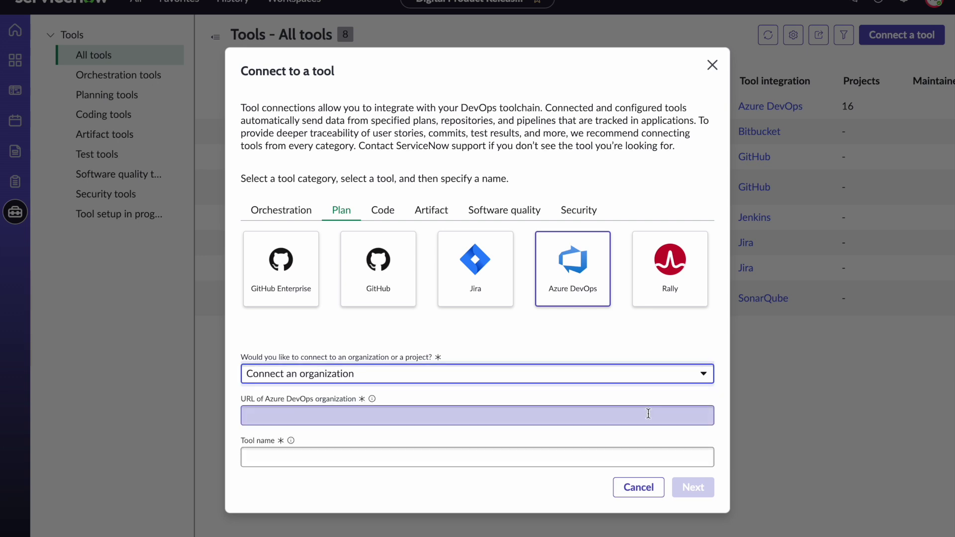
- Paste the organization URL, name the tool ADO-AH, and continue to the next step
left_click(648, 414)
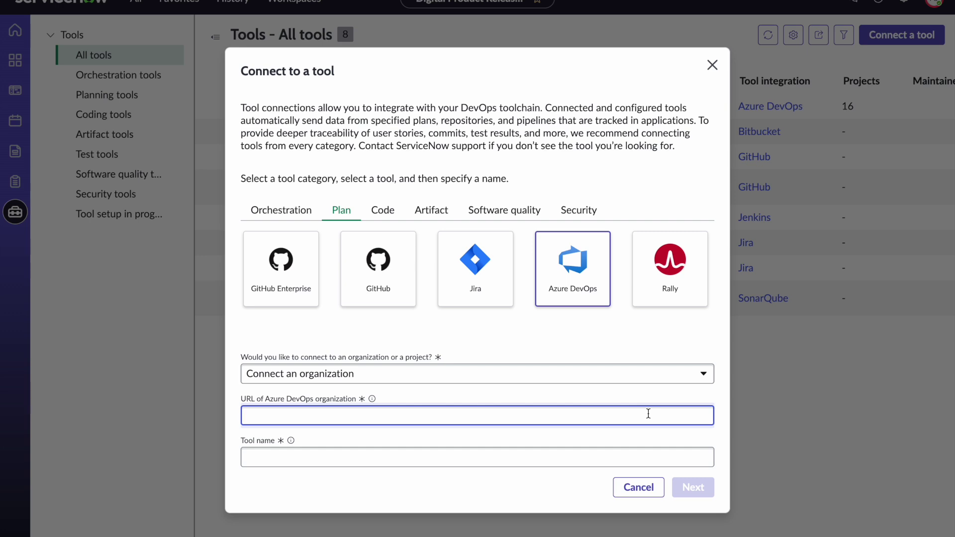
type("https://dev.azure.com/anandahire/")
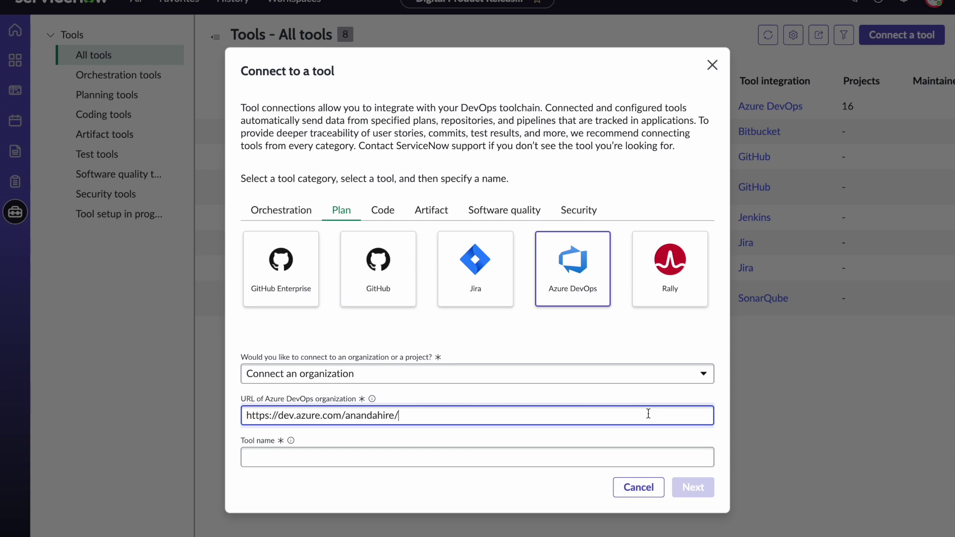
left_click(648, 447)
type("ADO")
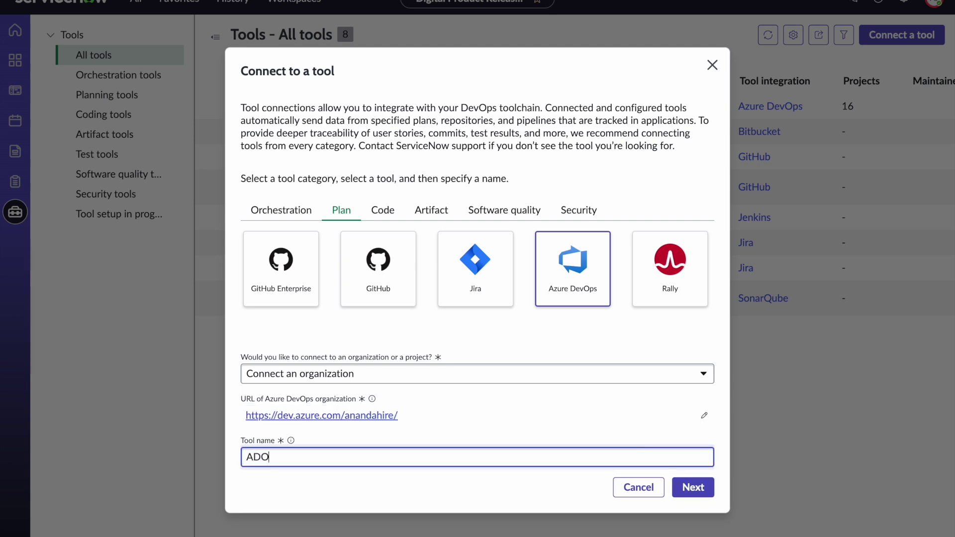
type("-AH")
left_click(695, 489)
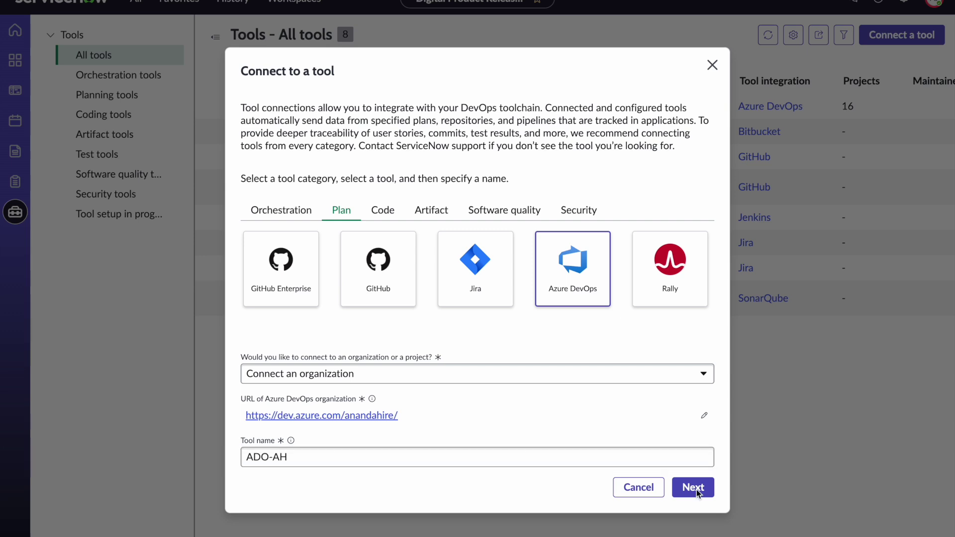
left_click(696, 491)
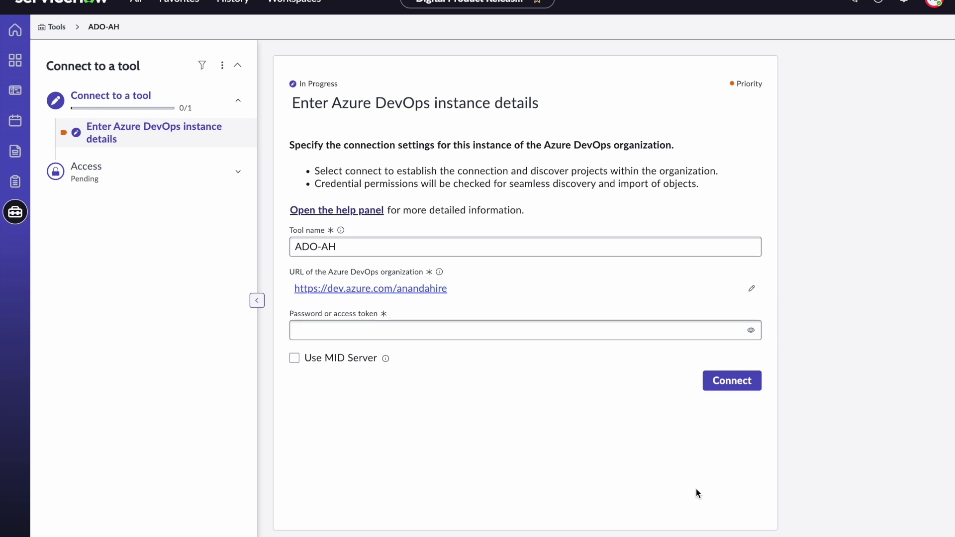
- Paste the personal access token into Password or access token and connect to Azure DevOps
left_click(622, 334)
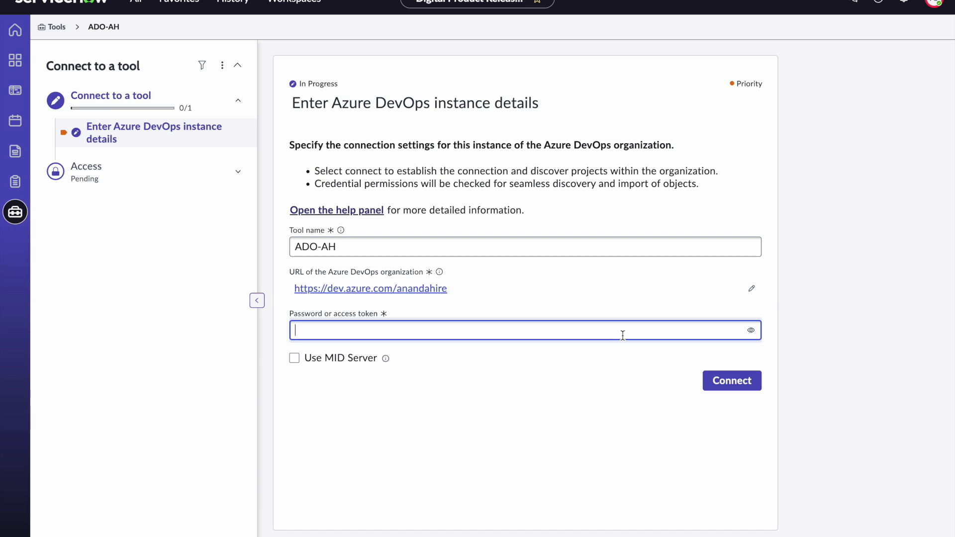
key("ctrl+v")
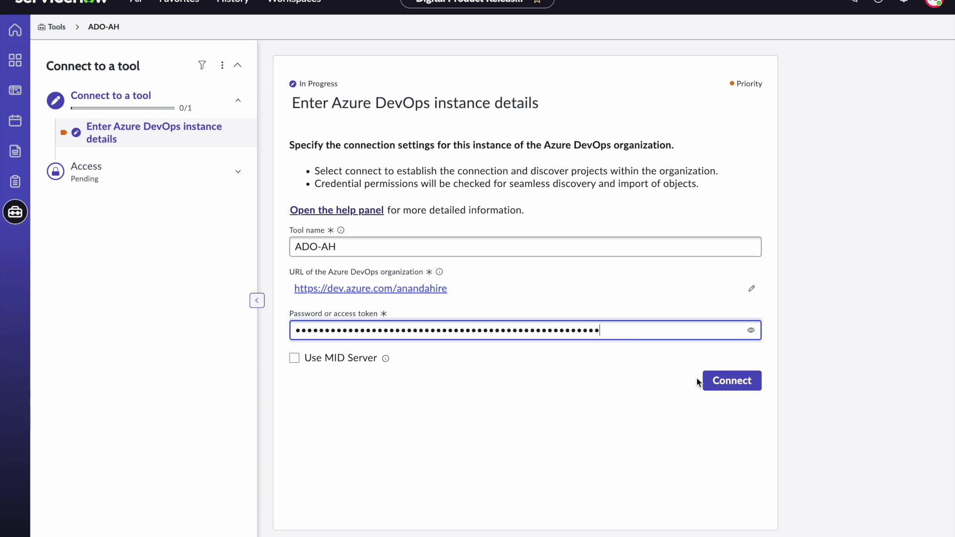
left_click(717, 382)
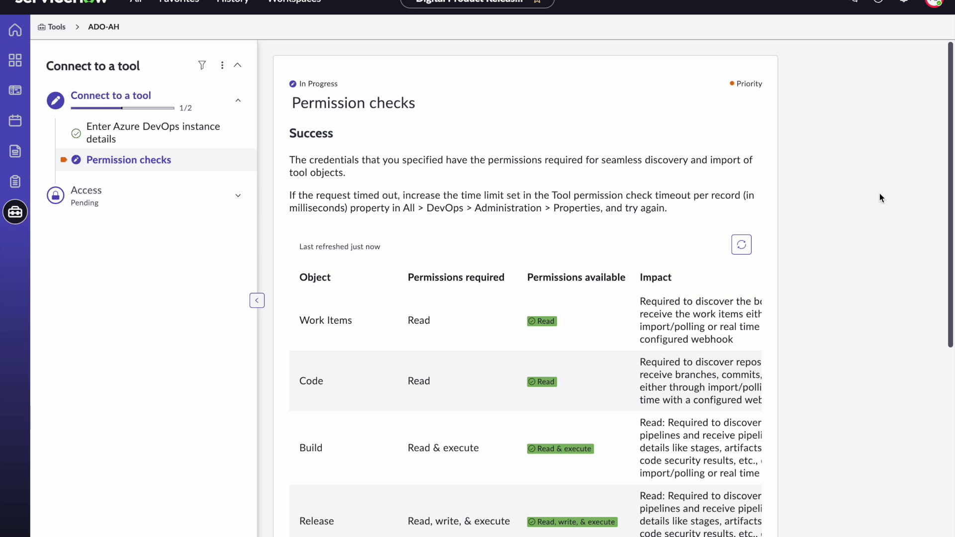
- Review the successful permission checks table and proceed to Specify tool access
scroll(834, 199, "down", 3)
scroll(834, 200, "down", 3)
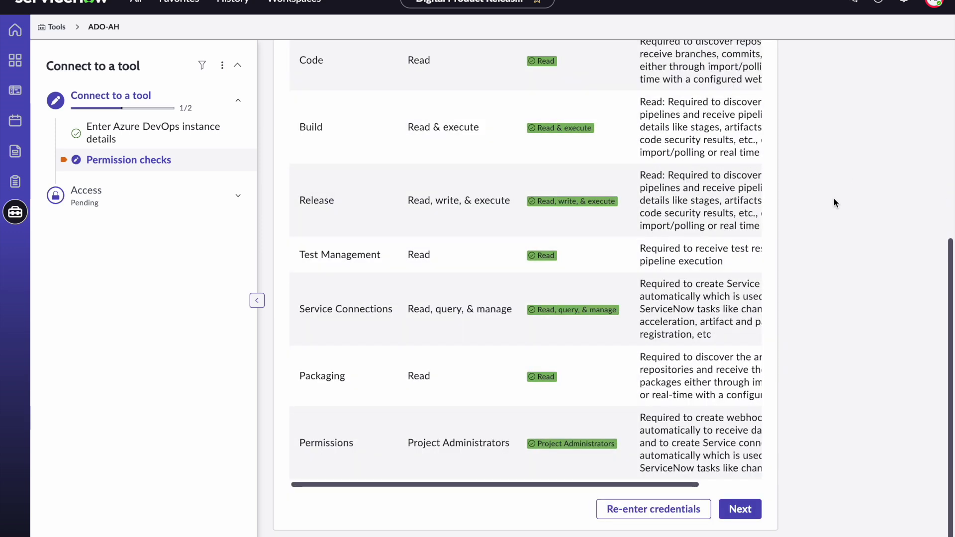
left_click(748, 506)
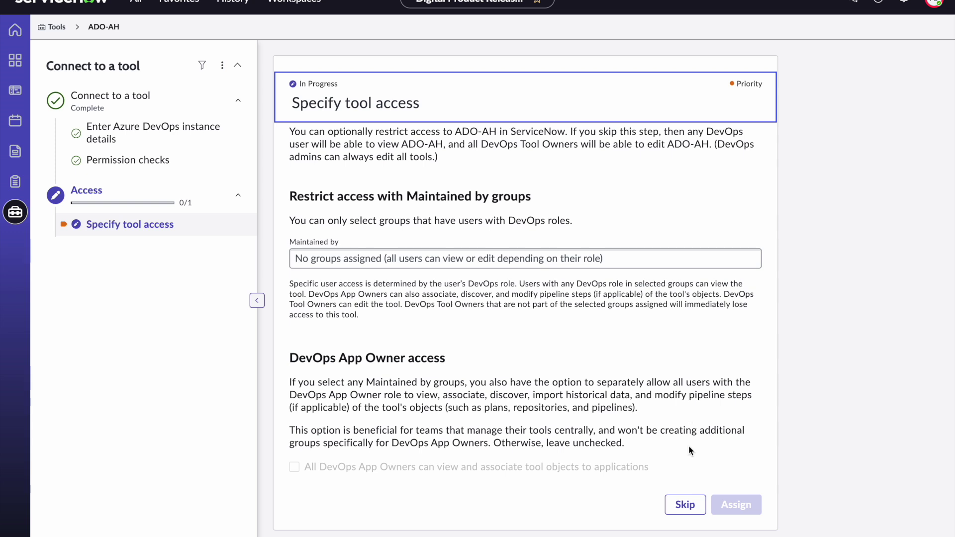
- Skip the Specify tool access step, leaving ADO-AH unrestricted by Maintained by groups
left_click(685, 504)
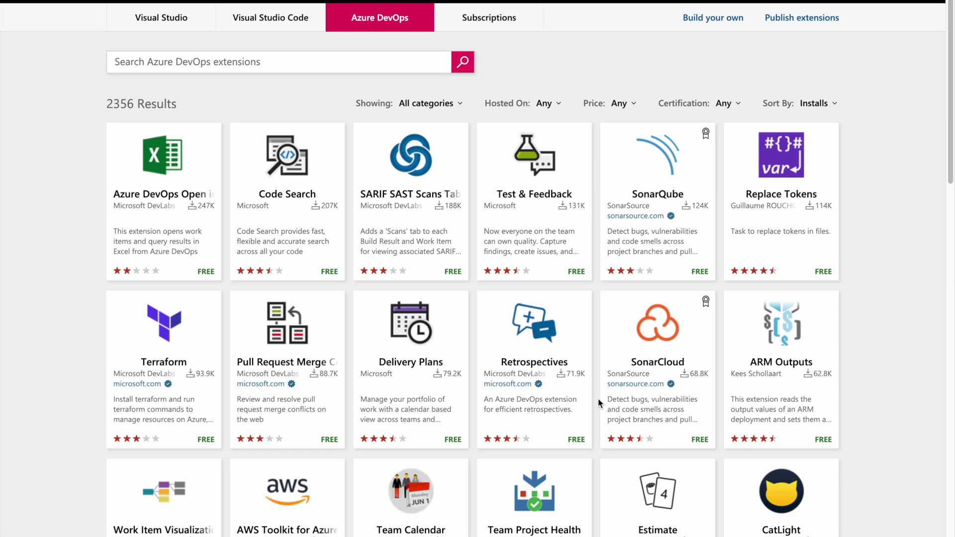
- Search the Marketplace for 'ServiceNow DevOps' and install that extension into the organization
left_click(290, 68)
type("ServiceNow D")
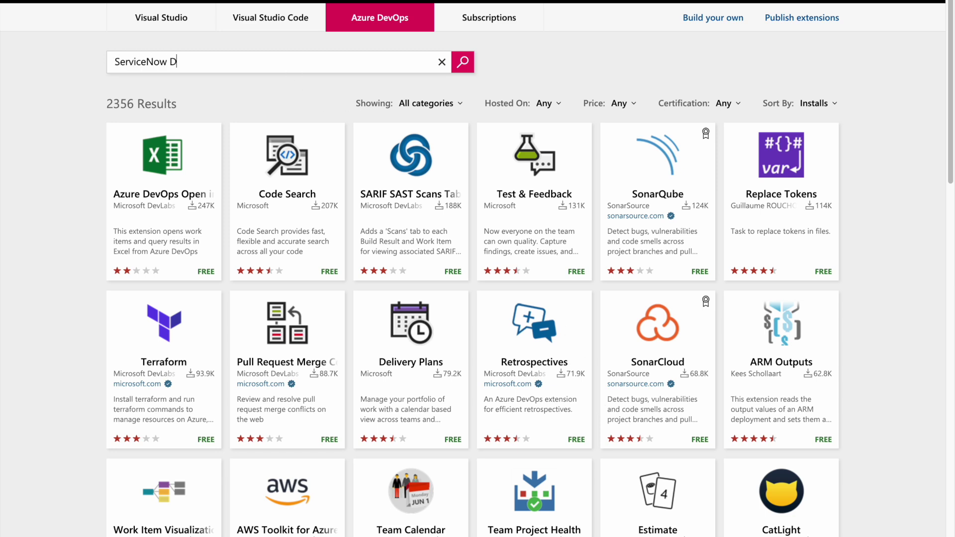
type("evOps")
key("Return")
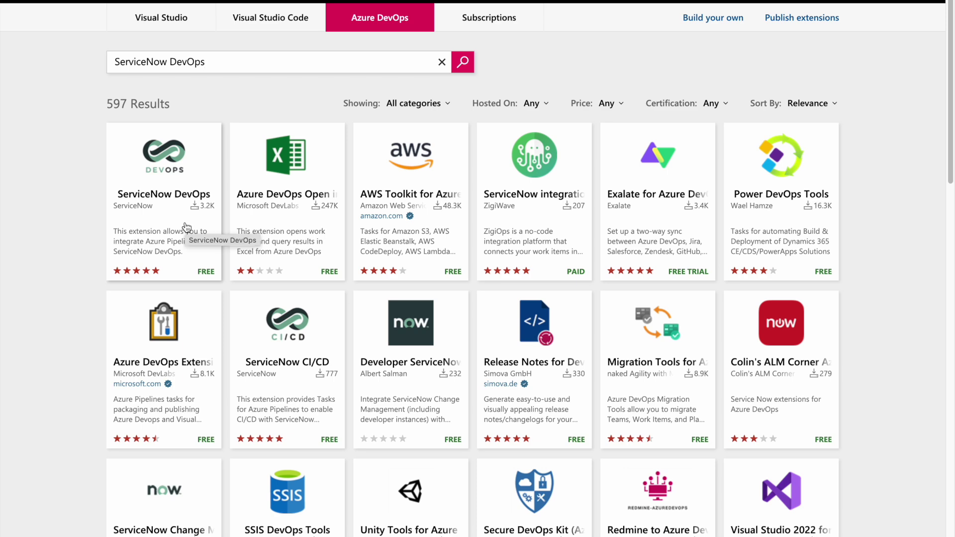
left_click(186, 228)
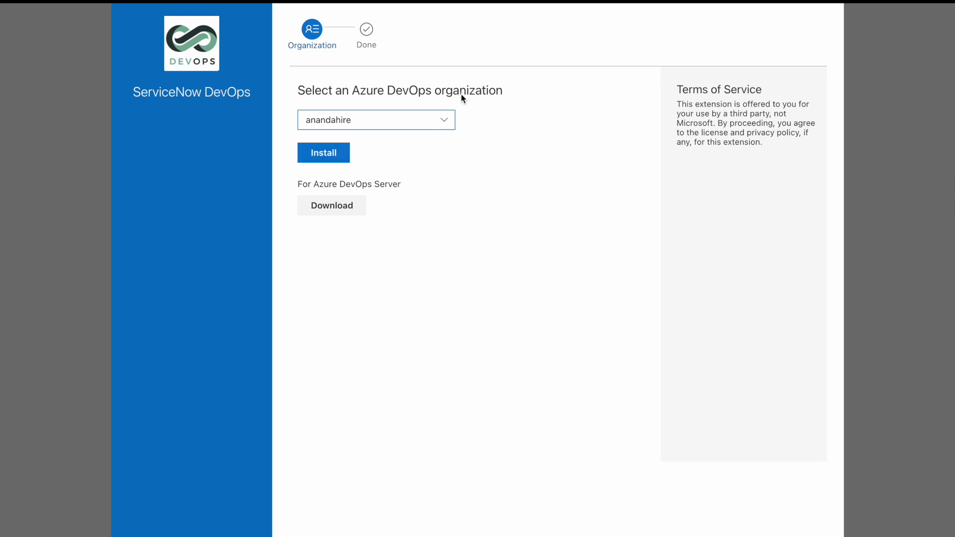
left_click(323, 153)
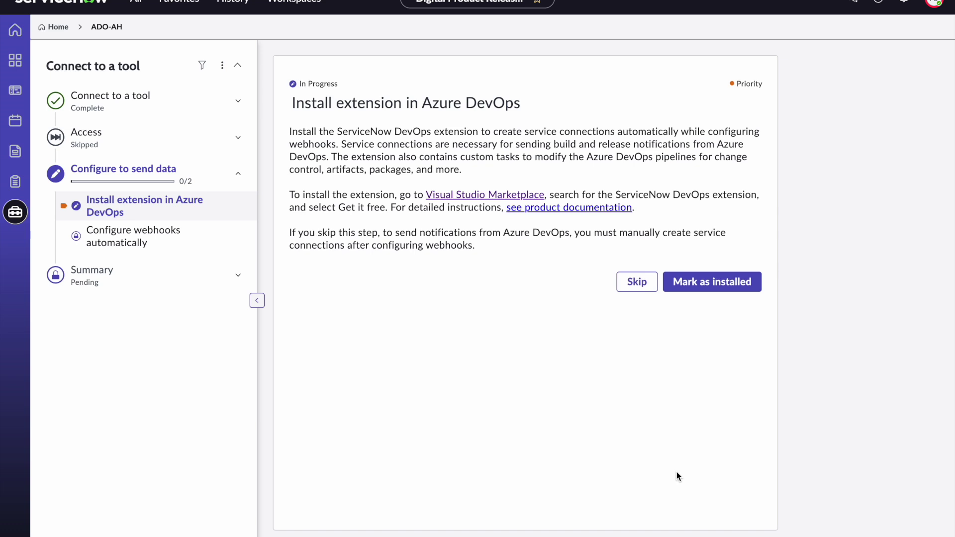
- Mark the Azure DevOps extension as installed to reach automatic webhook configuration
left_click(706, 285)
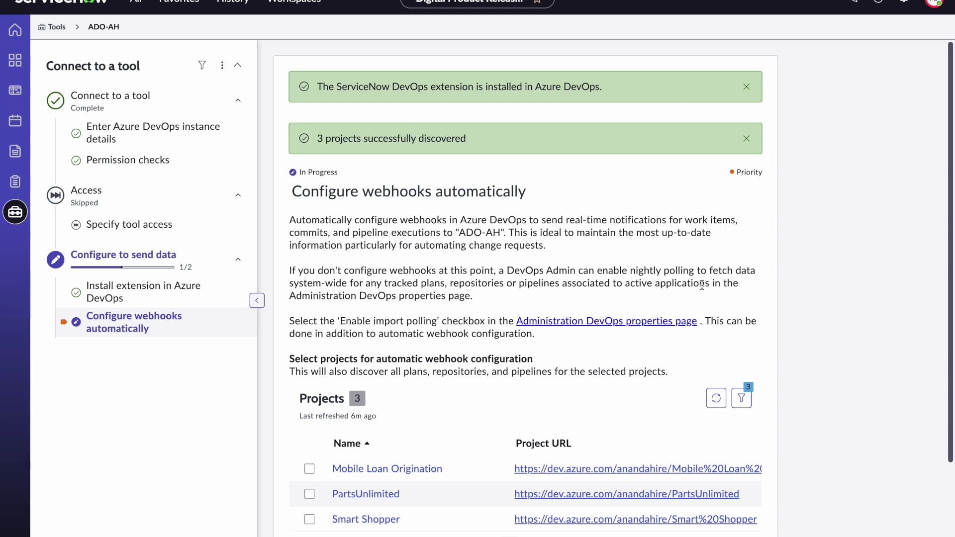
- Select PartsUnlimited in the Projects table, configure its webhooks, and accept the waiting-period notice
scroll(586, 323, "down", 2)
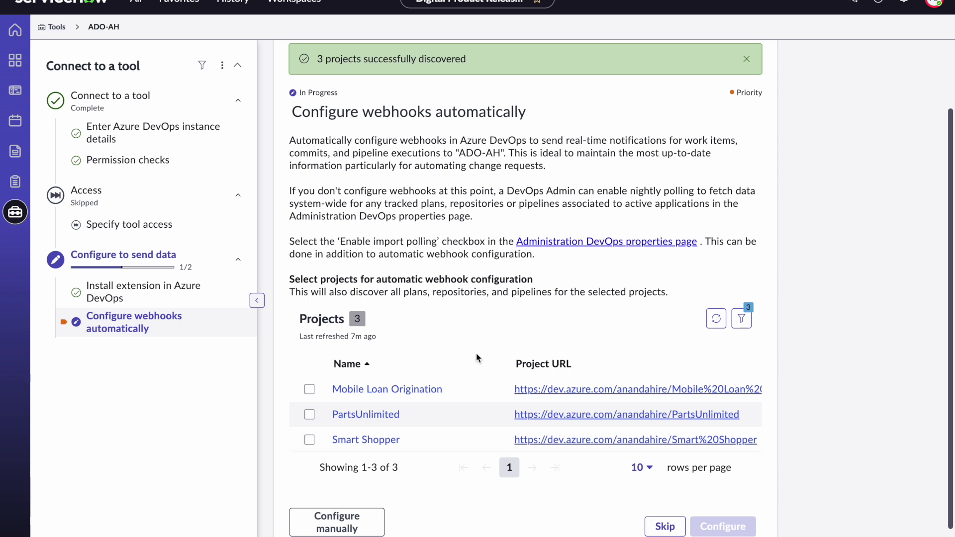
left_click(309, 414)
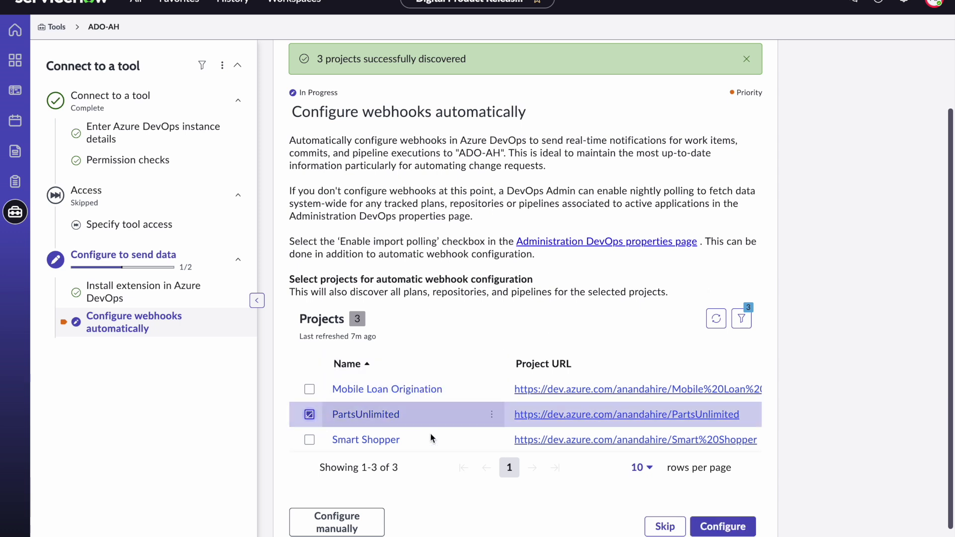
left_click(750, 526)
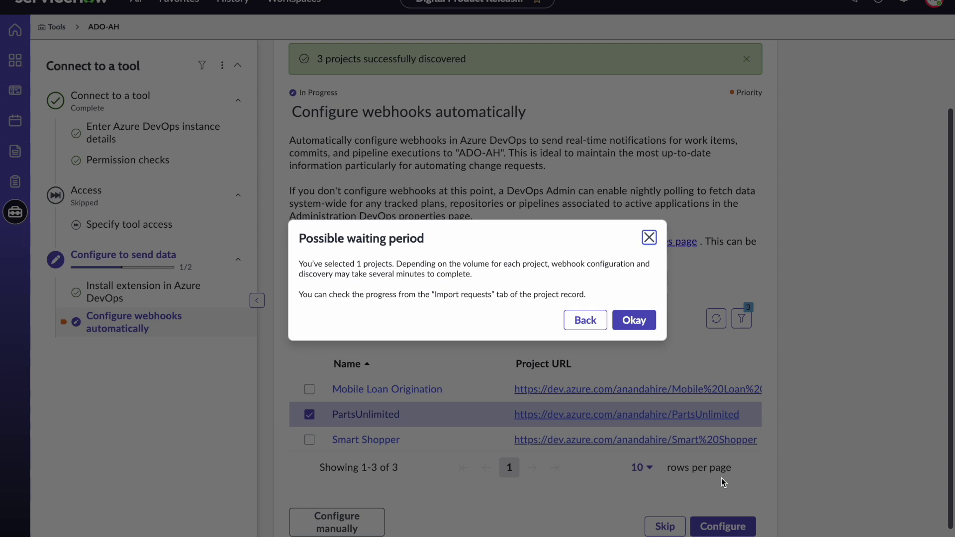
left_click(639, 323)
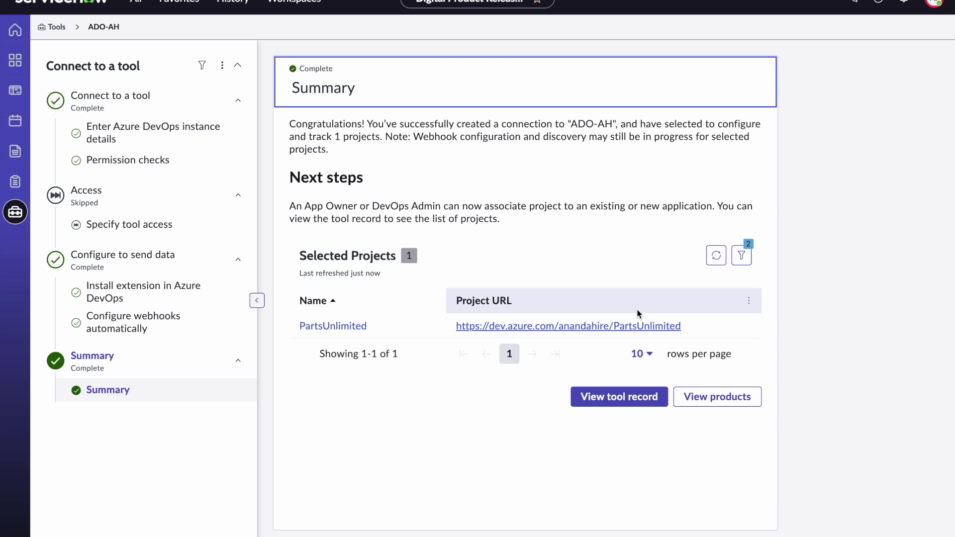
- From the completed Summary, open the ADO-AH tool record via View tool record
left_click(645, 398)
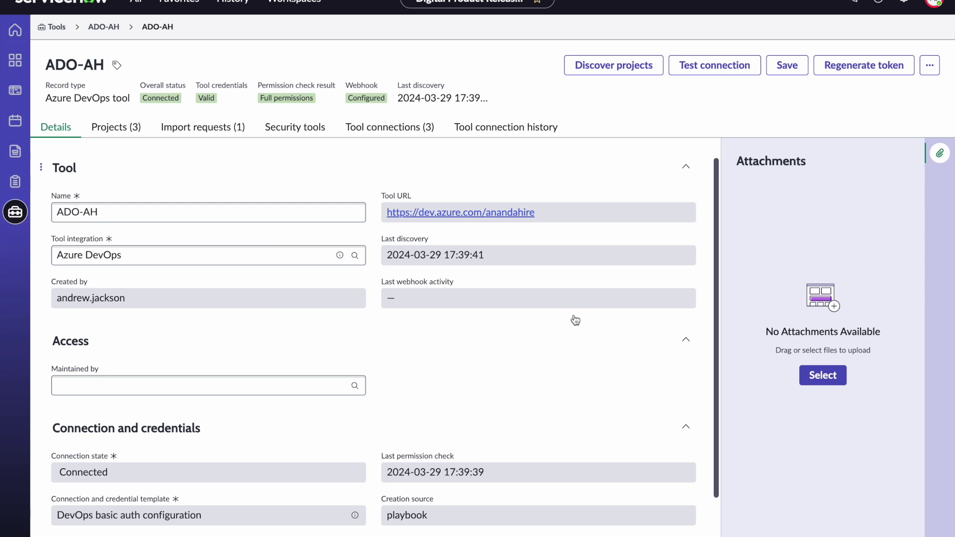
- Go back to the Welcome home page from the ADO-AH record using the sidebar Home icon
left_click(18, 34)
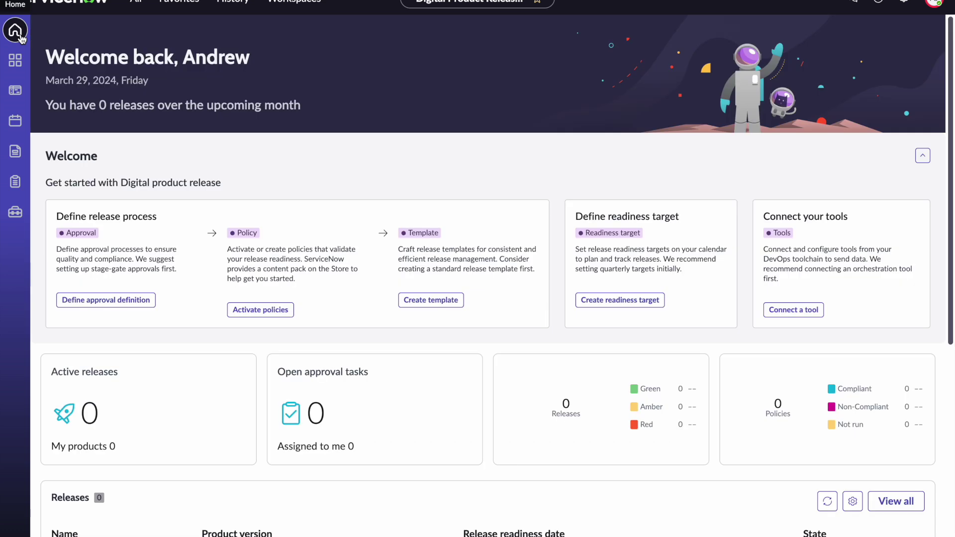